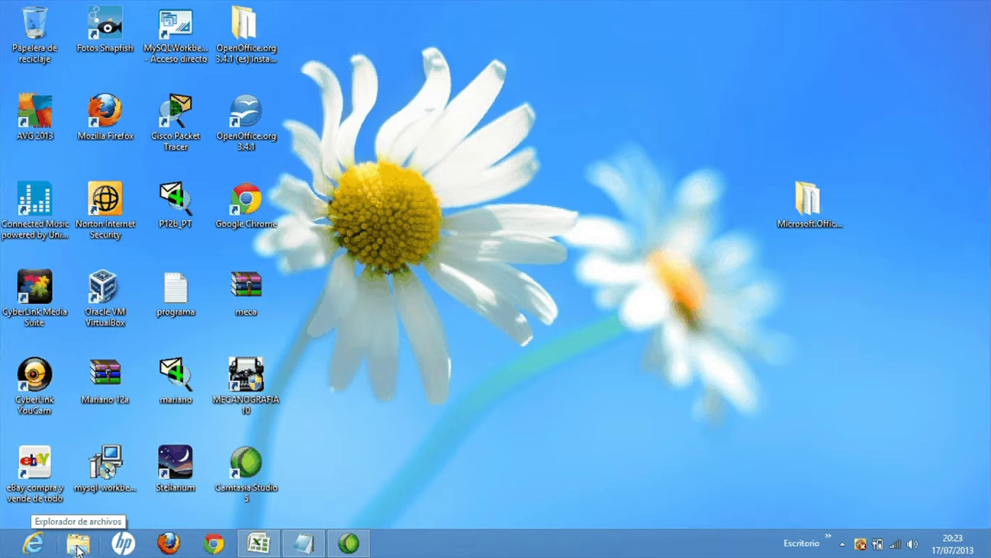
Step: Open File Explorer and look through the contents of the Documentos, Imágenes, Música and Vídeos libraries
left_click(77, 546)
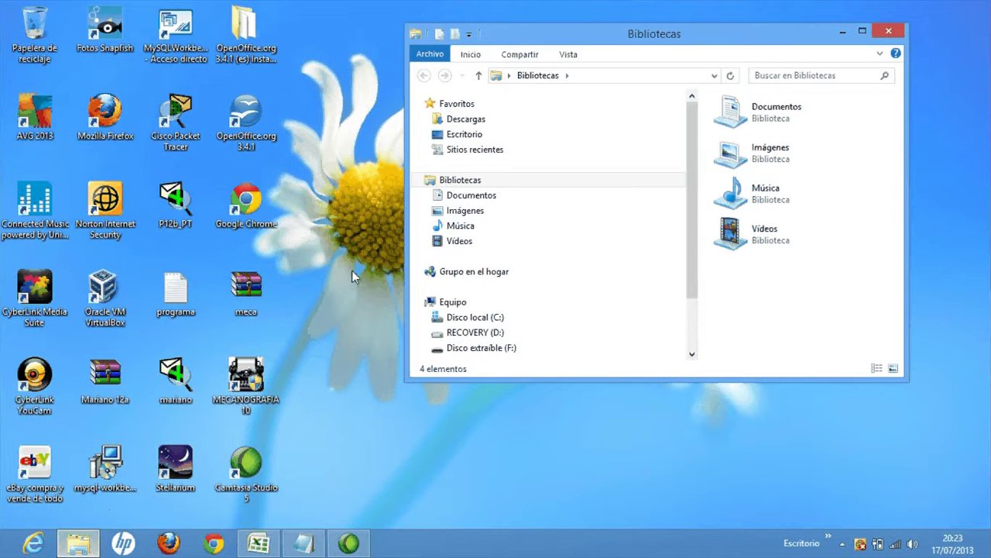
left_click_drag(632, 38, 443, 55)
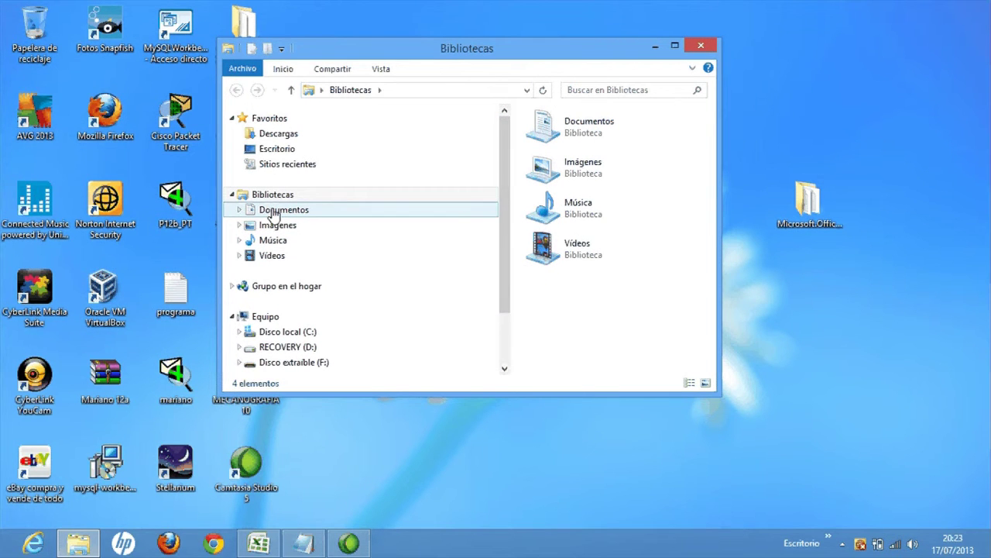
left_click(274, 214)
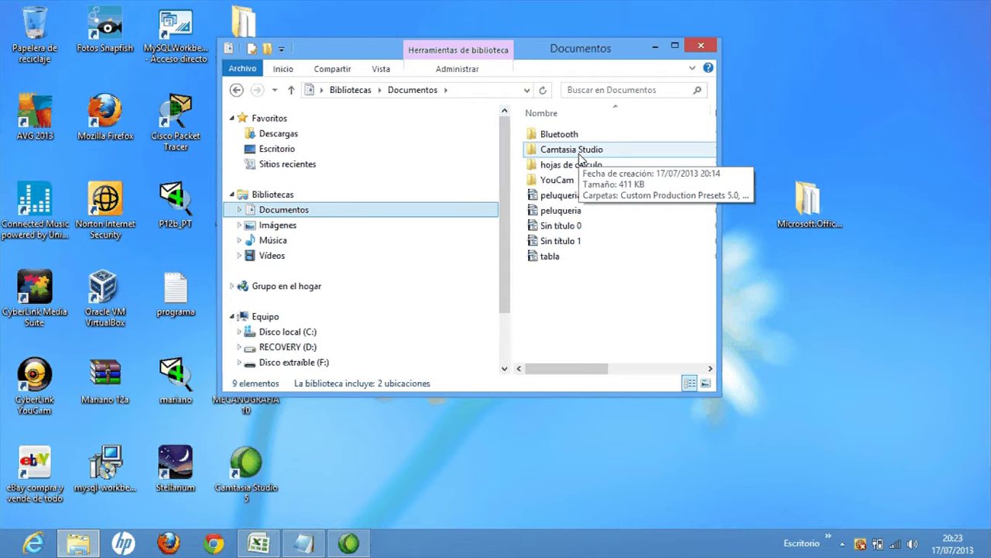
left_click(300, 227)
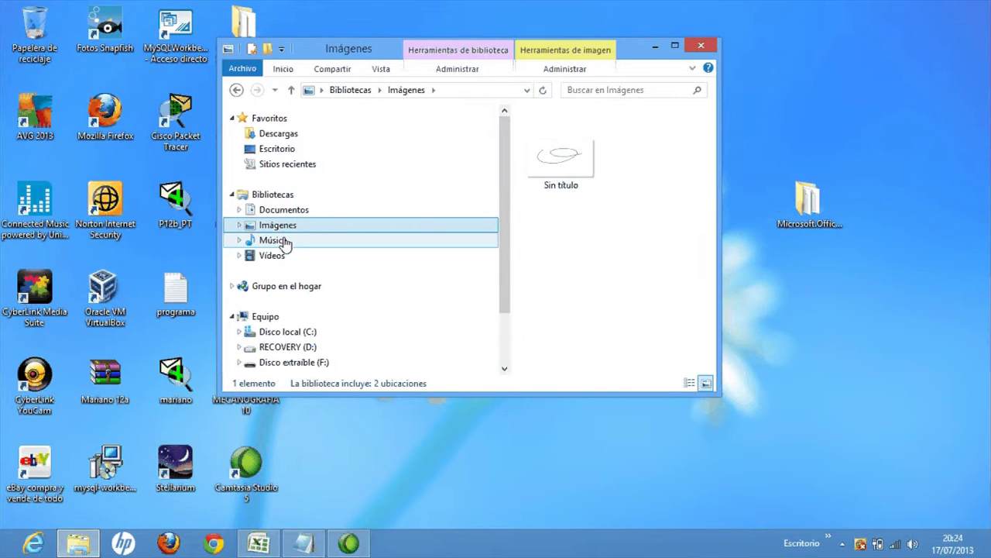
left_click(284, 241)
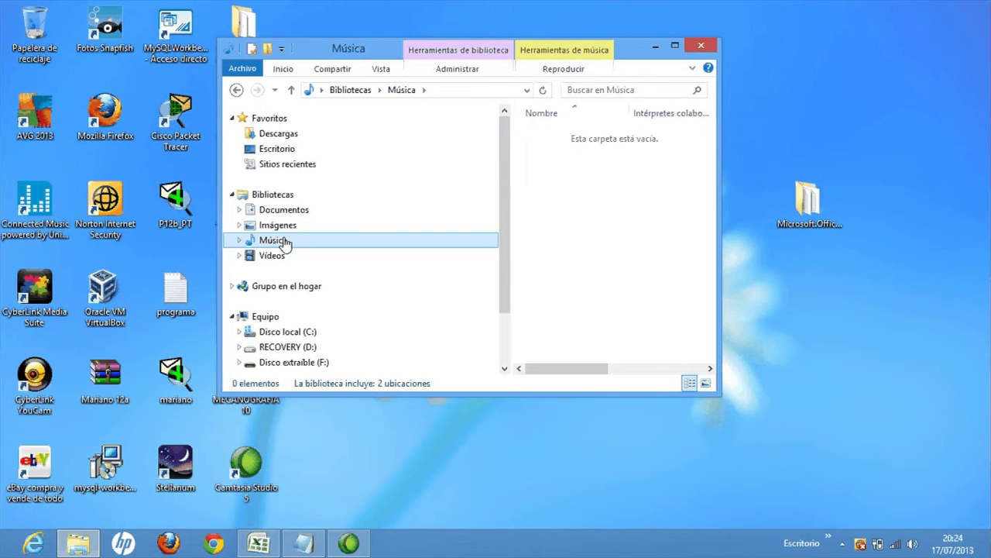
left_click(281, 257)
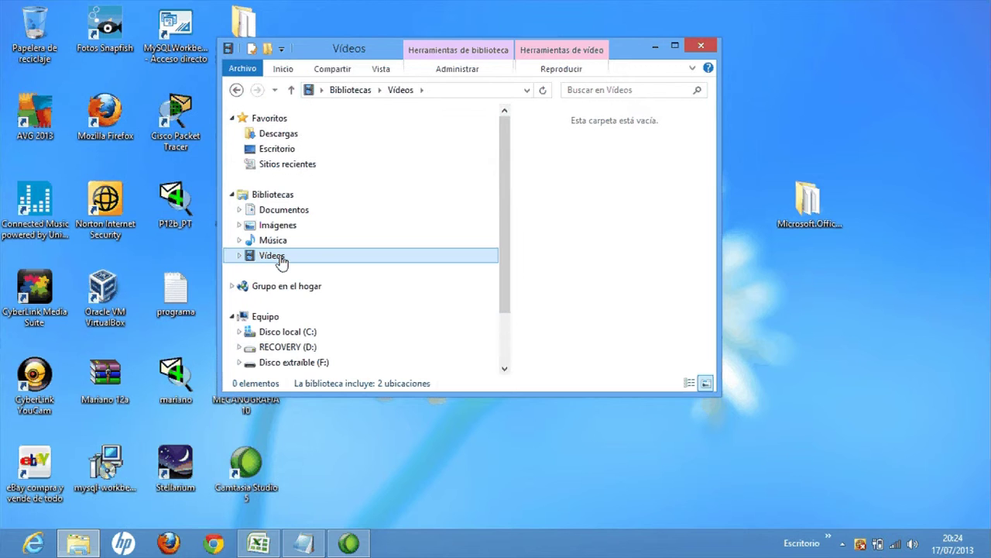
left_click(303, 218)
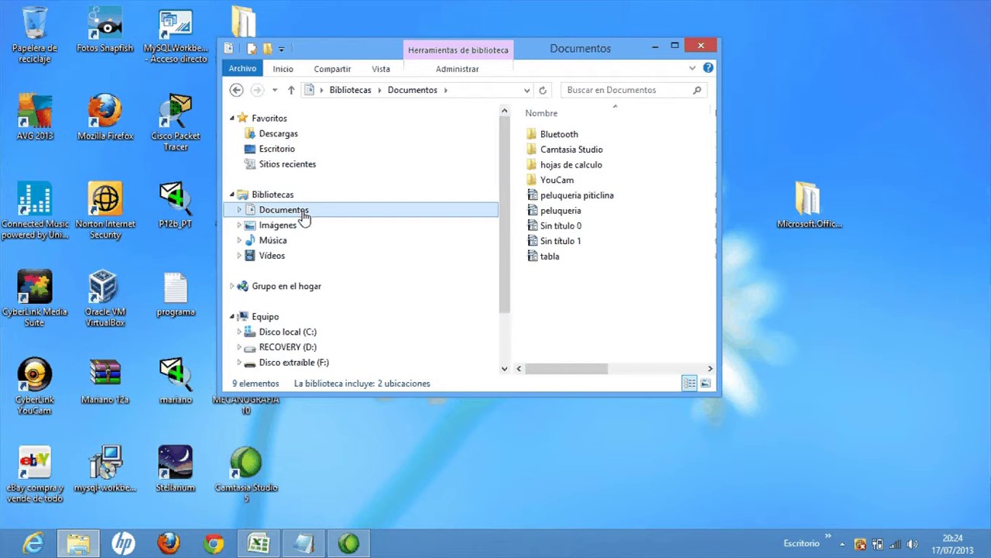
scroll(343, 257, "down", 2)
scroll(343, 256, "up", 2)
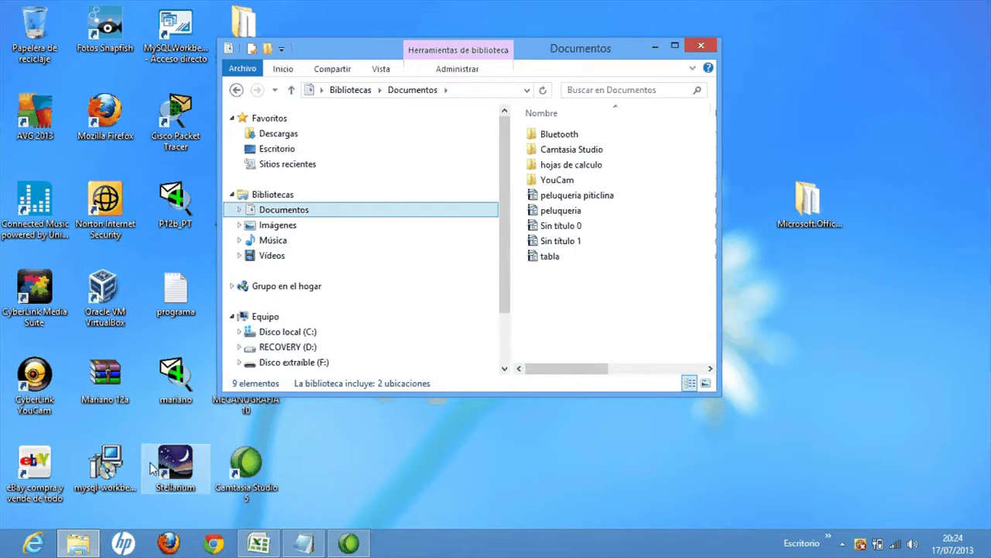
Step: Switch to Firefox and search Google Images for "guapo de estepona"
left_click(171, 544)
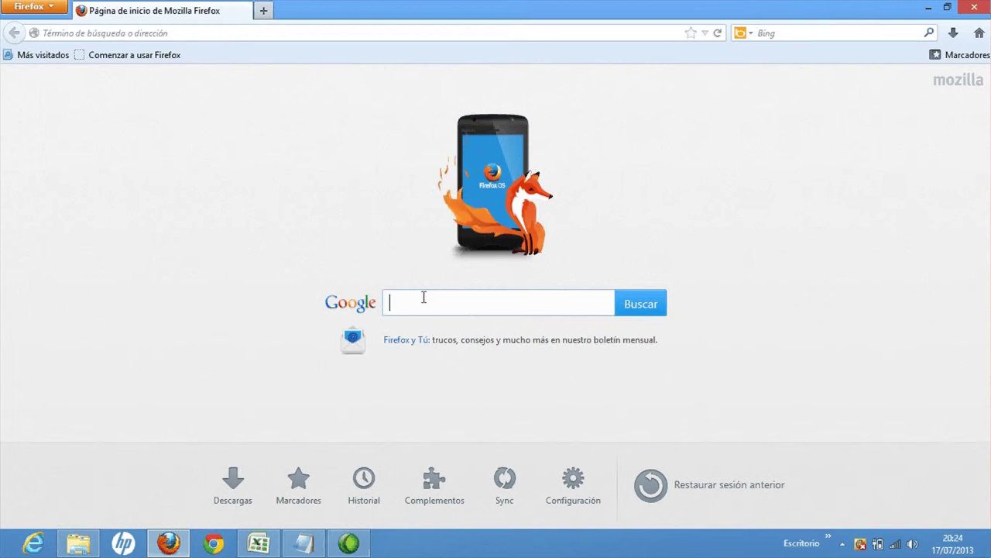
type("guapo de estepona")
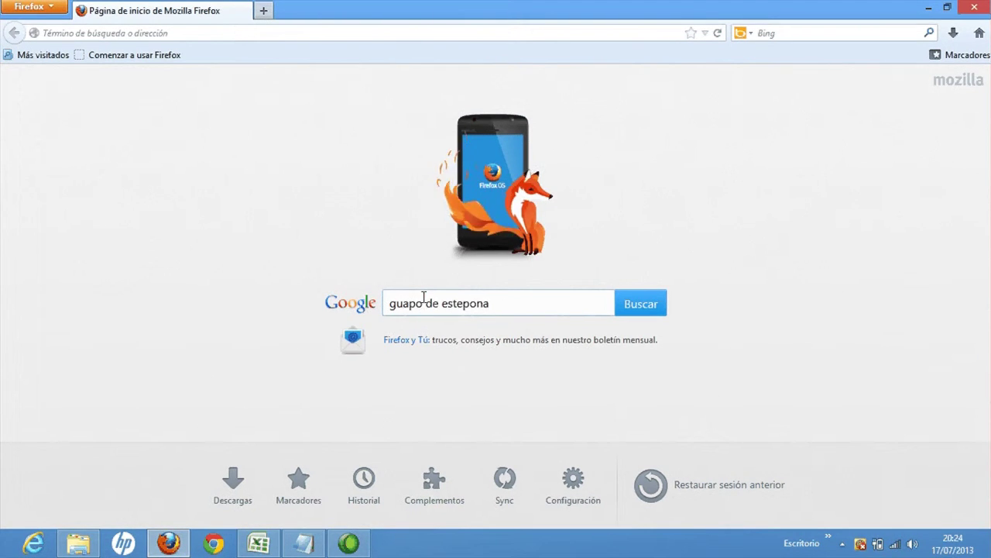
left_click(632, 313)
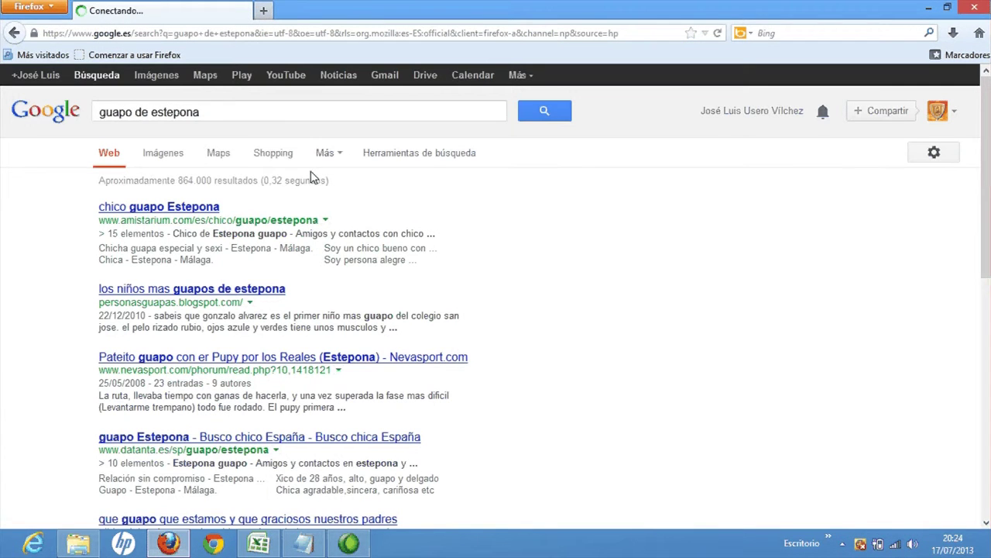
left_click(162, 83)
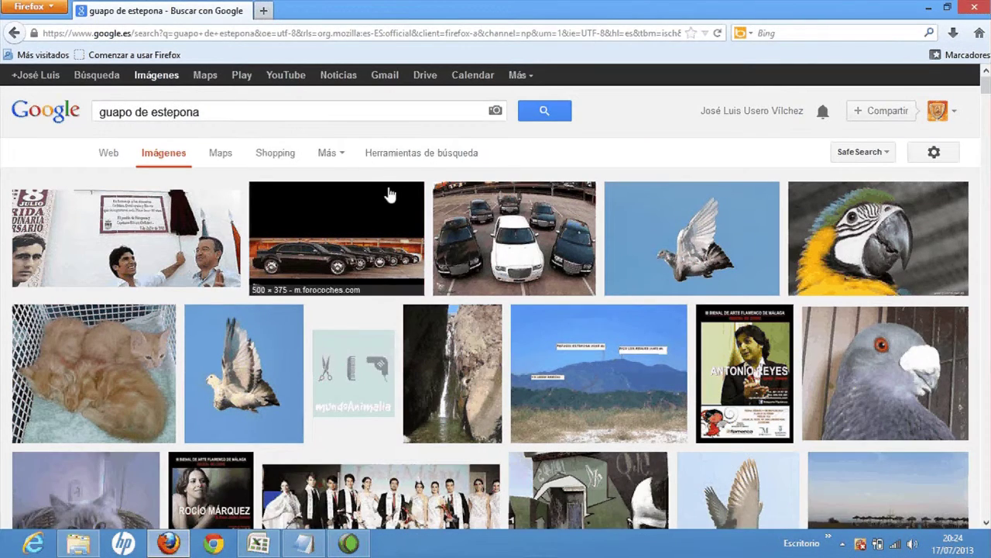
Step: Find the nevasport.com picture of the brown dog looking upwards among the image results and open its larger preview
scroll(391, 191, "down", 1)
scroll(390, 194, "down", 1)
scroll(391, 194, "down", 5)
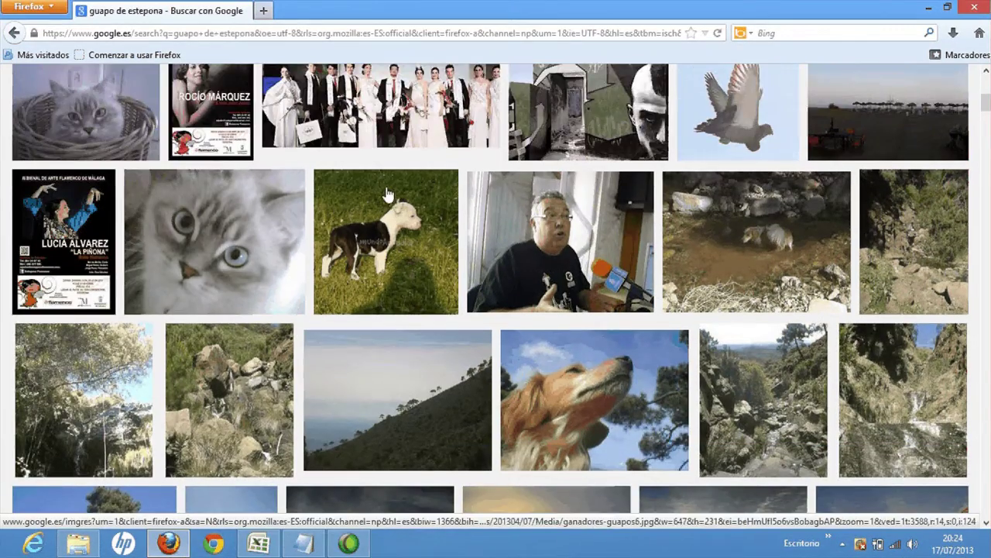
scroll(387, 194, "down", 1)
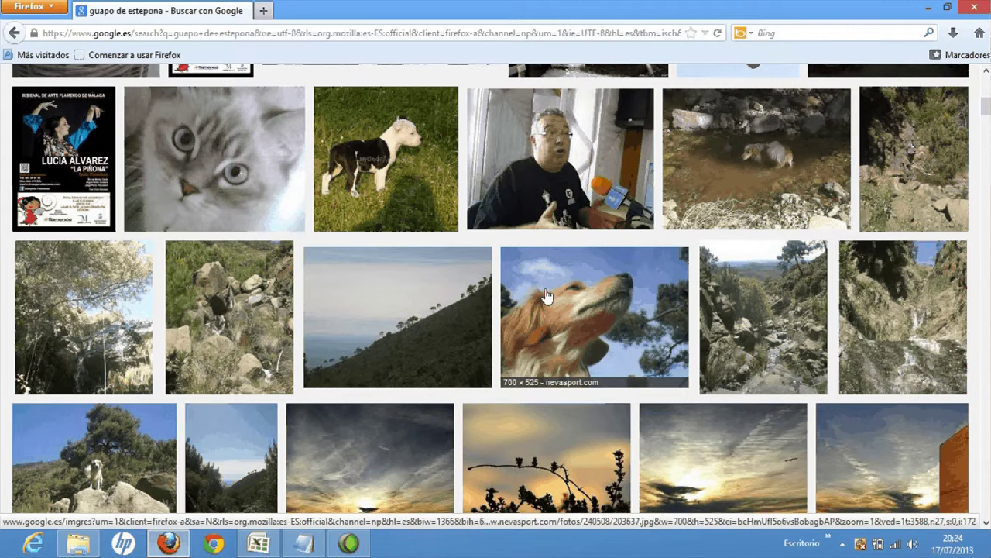
left_click(547, 295)
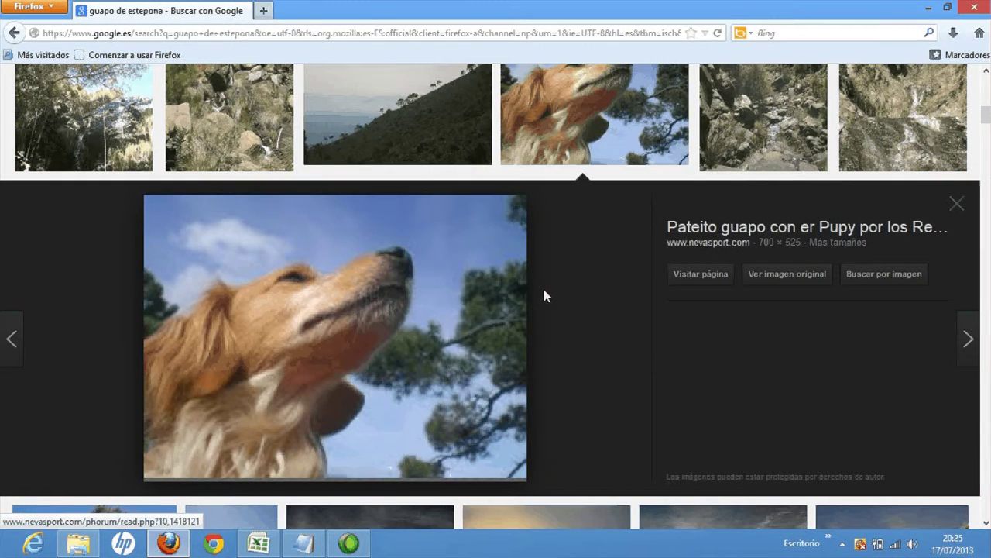
Step: Save the previewed dog image in the Imágenes library under the name "perro"
right_click(309, 307)
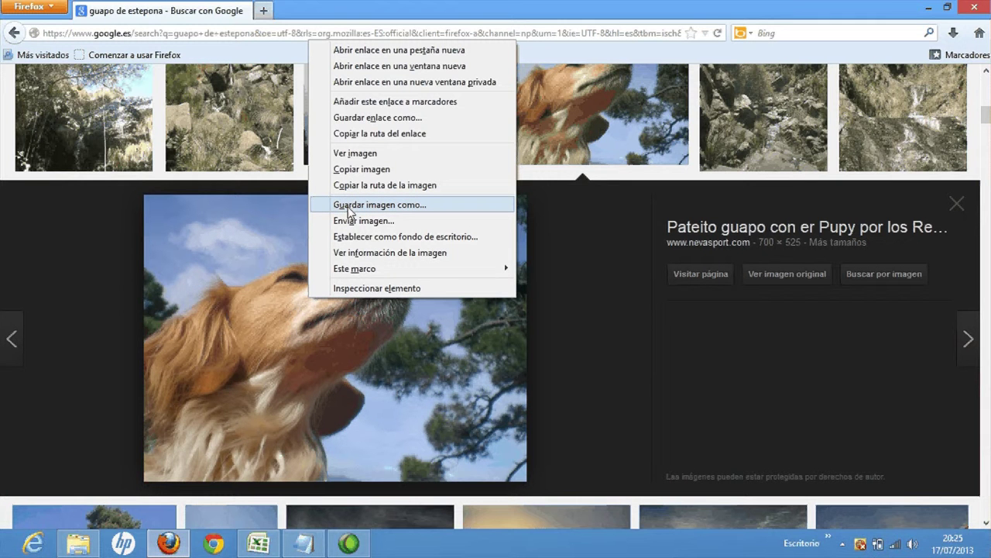
left_click(348, 206)
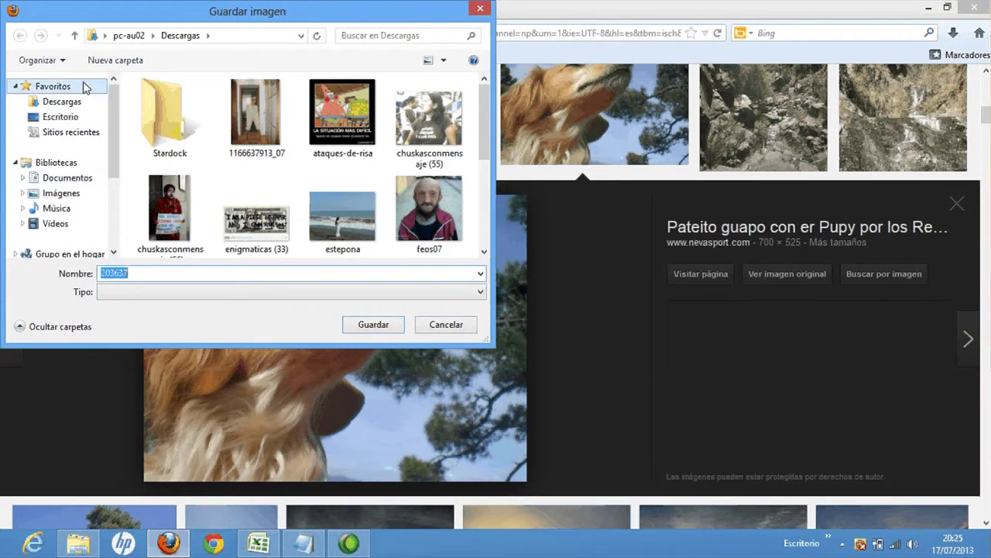
left_click(62, 197)
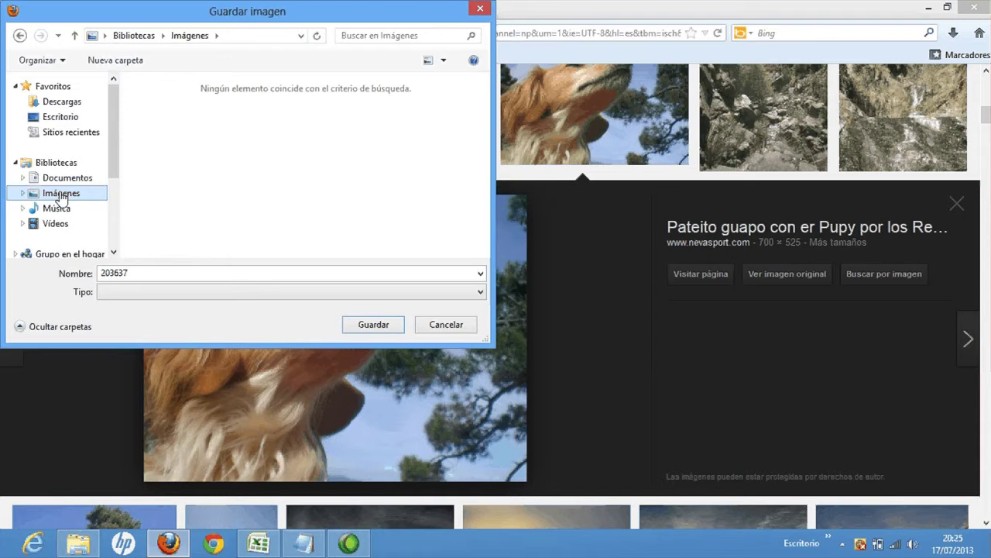
double_click(132, 274)
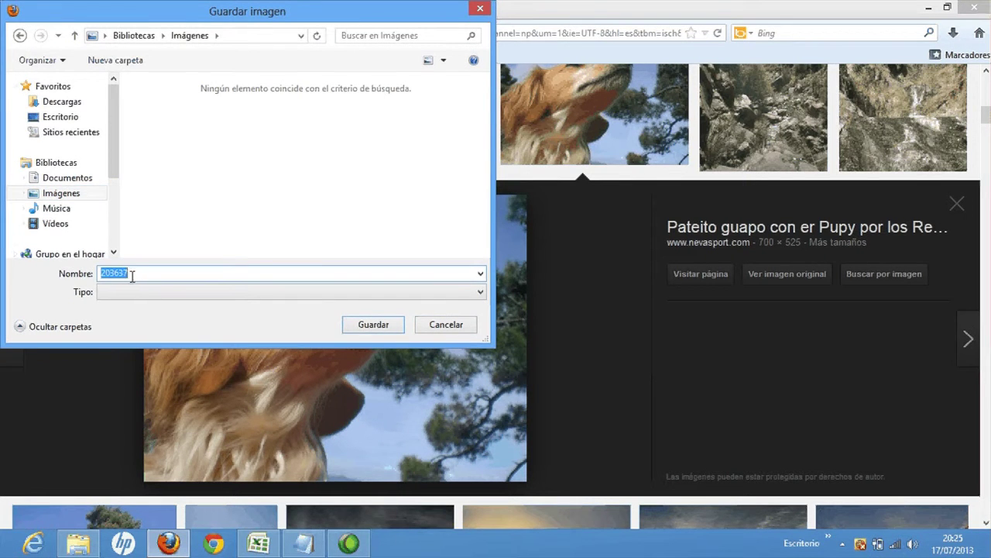
type("perr")
left_click(372, 332)
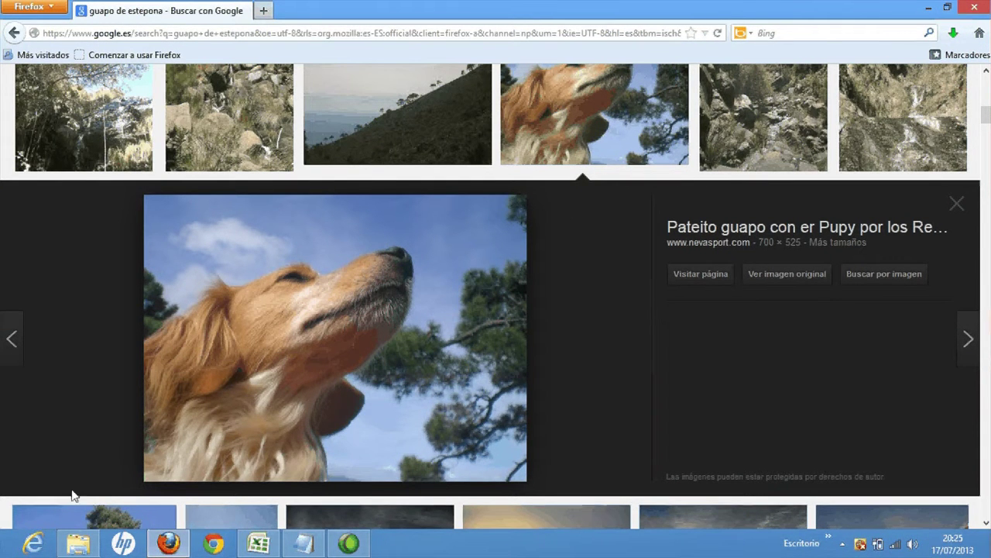
Step: Switch to File Explorer and check the Imágenes library for the saved dog picture
left_click(77, 546)
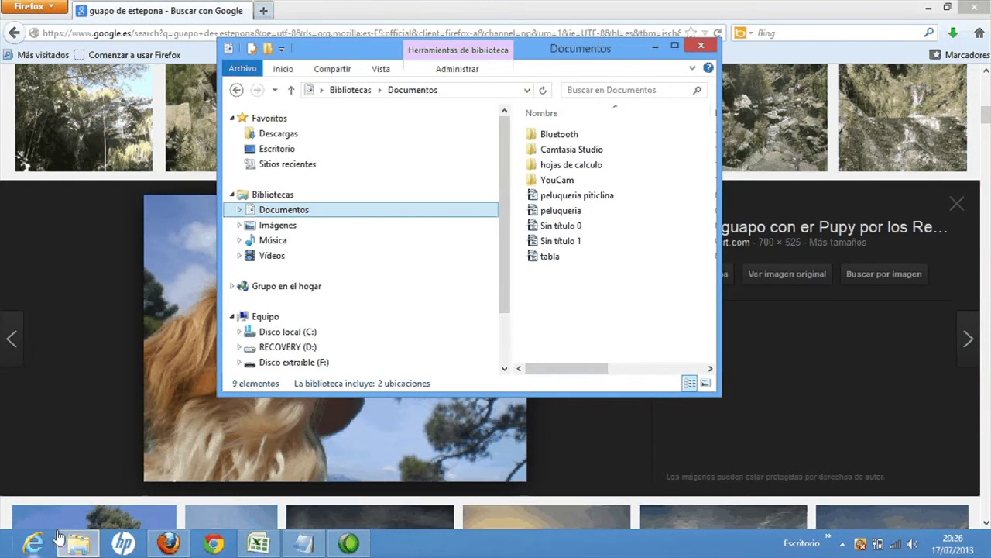
left_click(286, 226)
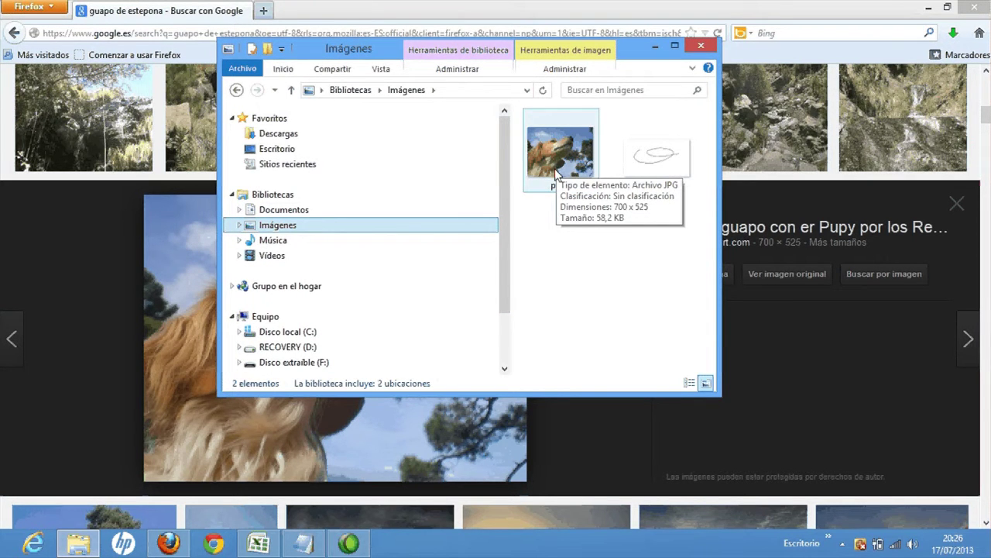
left_click(544, 244)
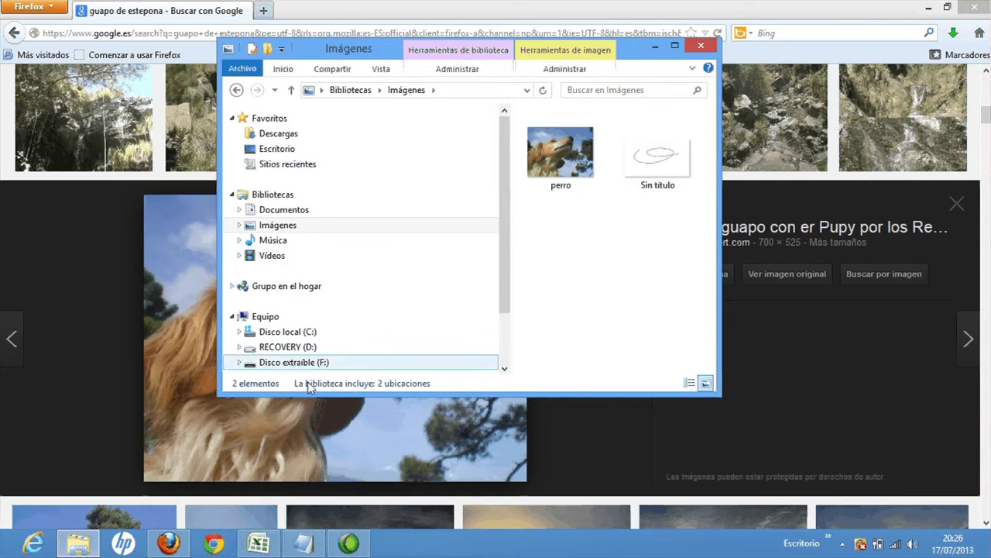
Step: Stop the running Camtasia screen recording
left_click(350, 543)
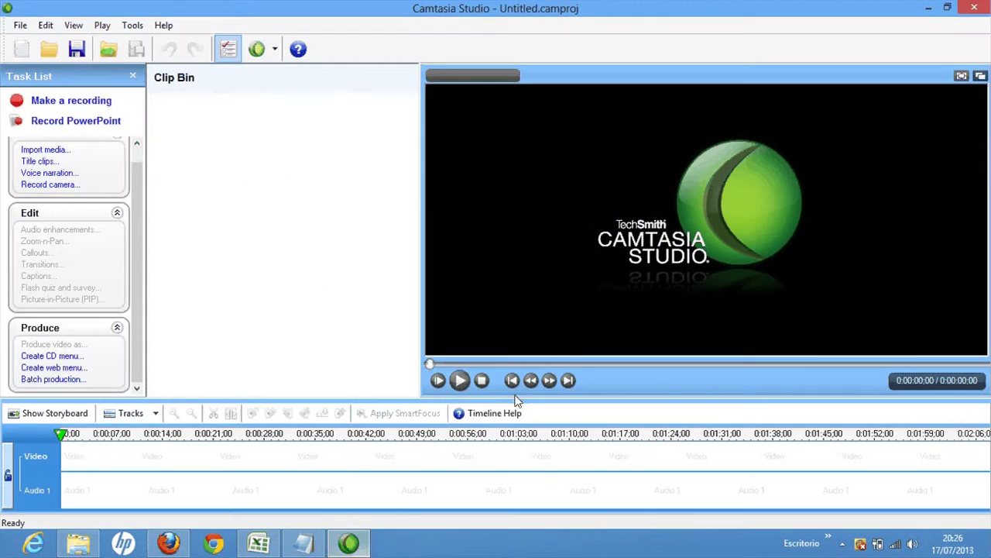
left_click(927, 9)
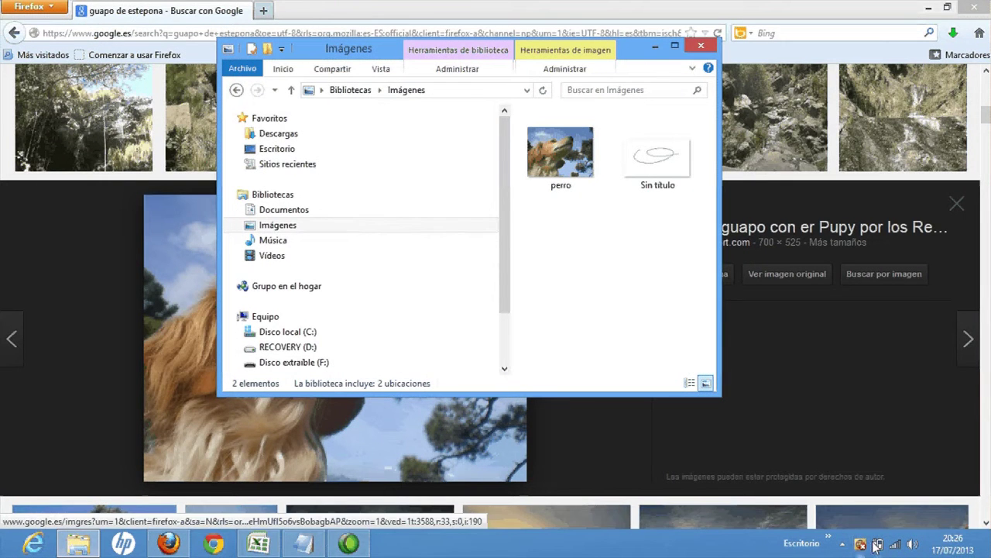
left_click(842, 543)
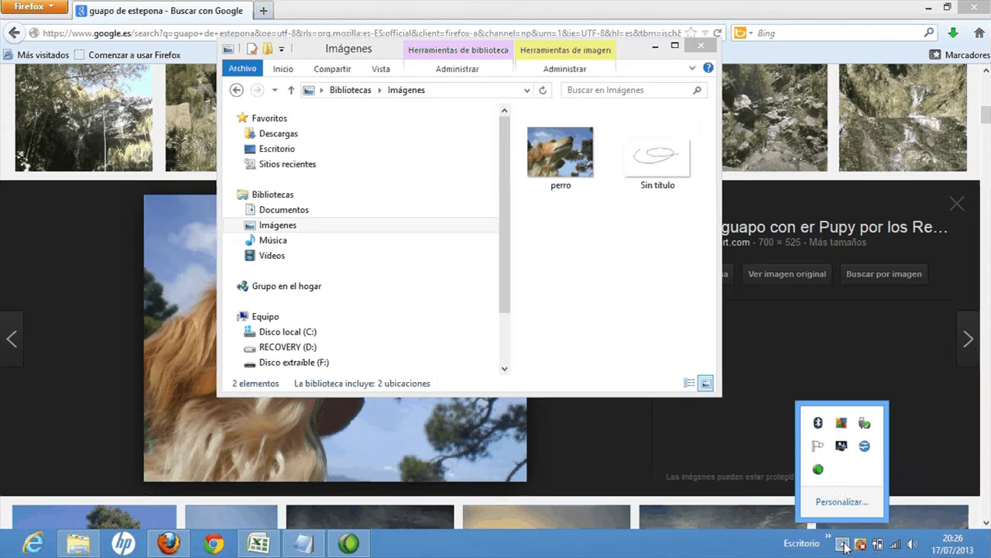
right_click(820, 470)
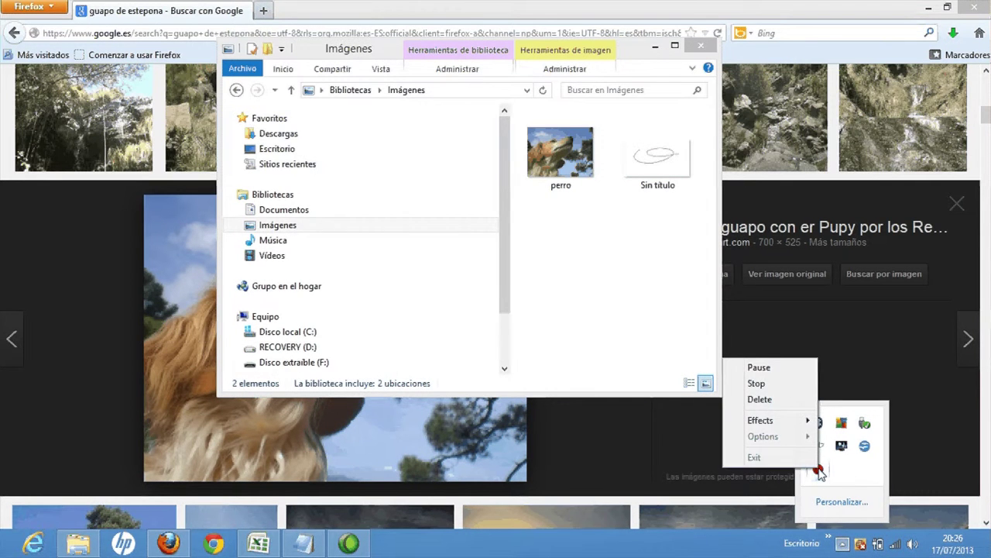
left_click(783, 380)
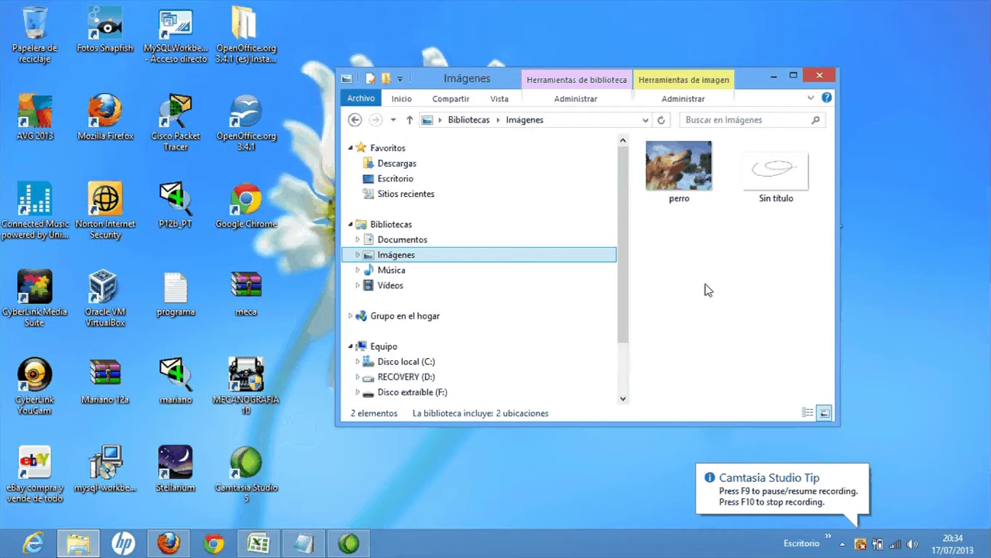
Step: Open the Música library in a maximized window and widen the Nombre column to fit the full file names
left_click(411, 275)
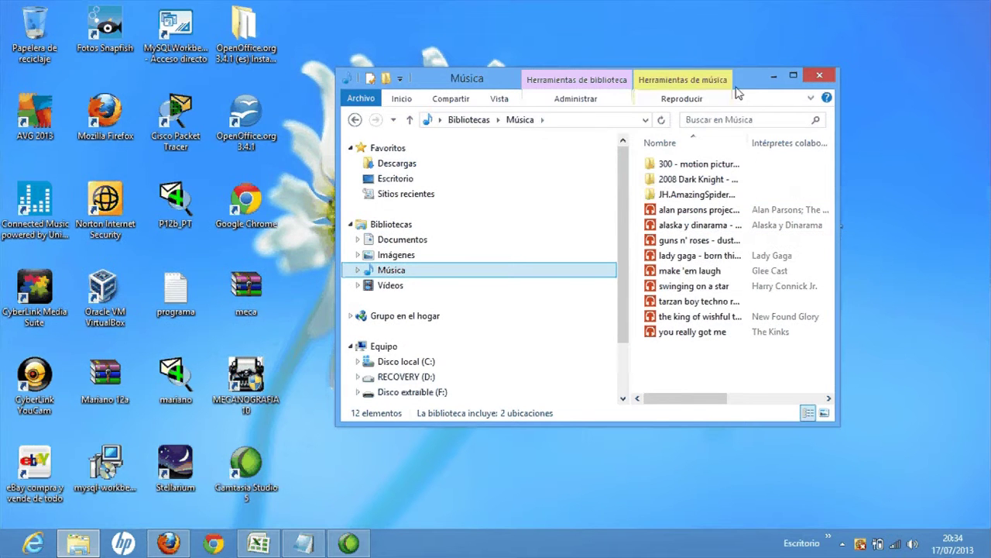
left_click(791, 74)
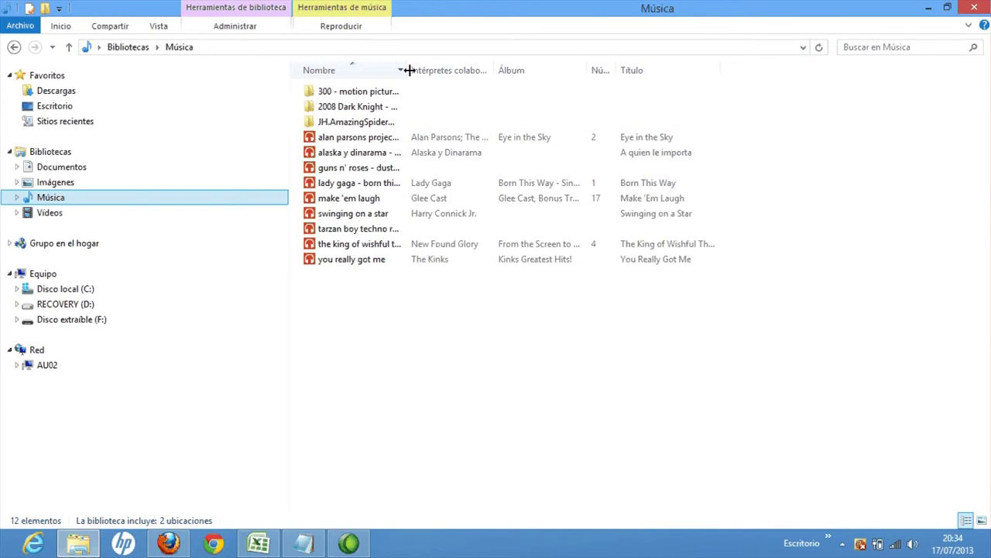
left_click_drag(410, 70, 572, 70)
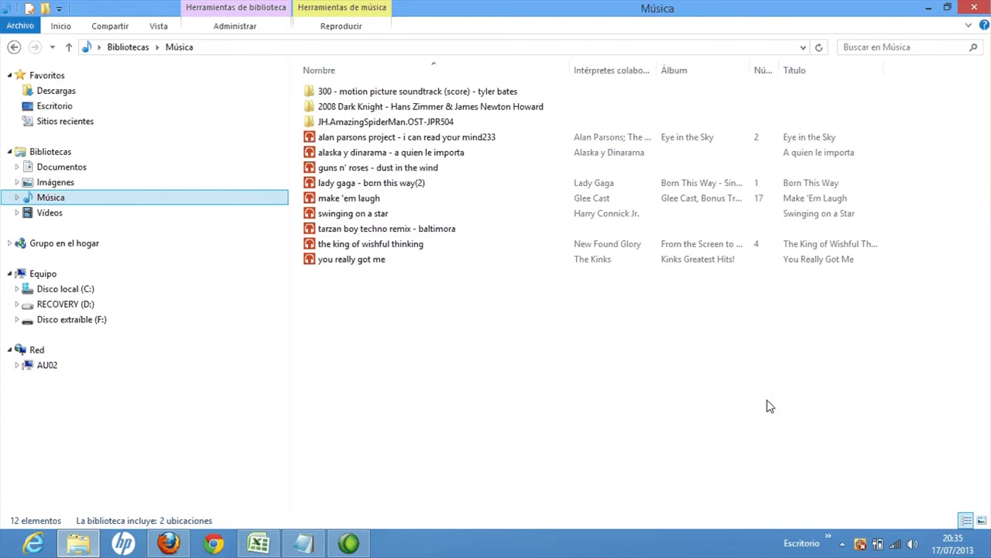
Step: Display the Música library's items as large thumbnails and play the song "alaska y dinarama - a quien le importa"
left_click(982, 524)
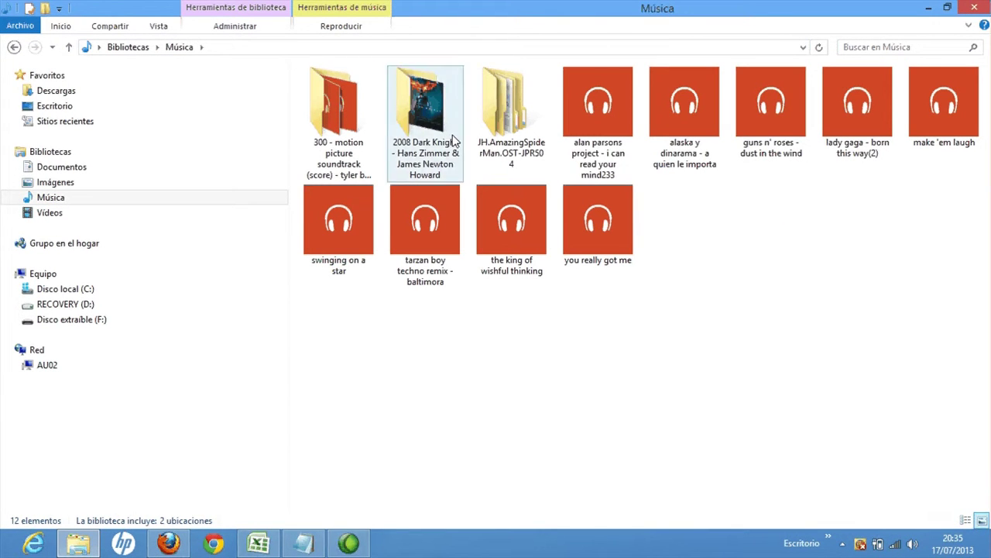
mouse_move(426, 128)
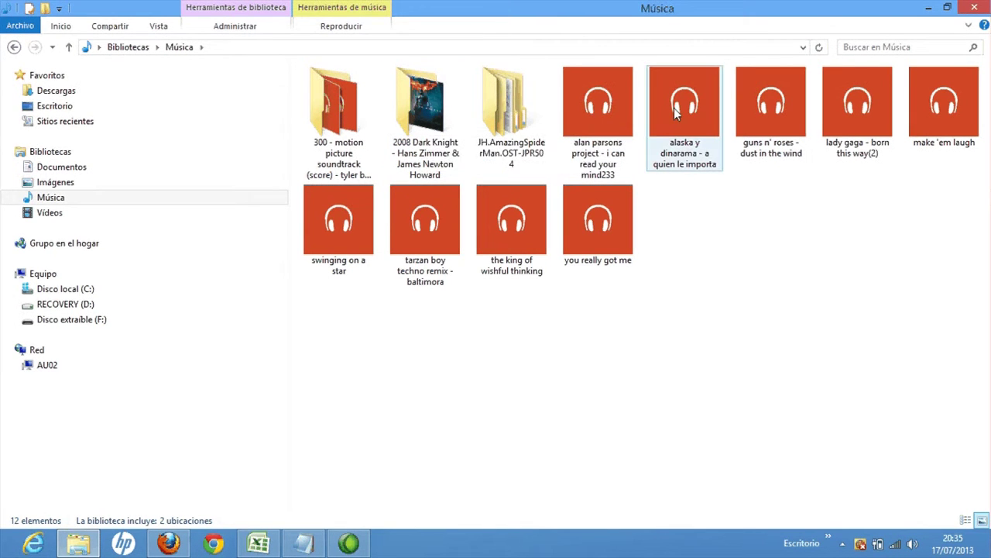
mouse_move(674, 108)
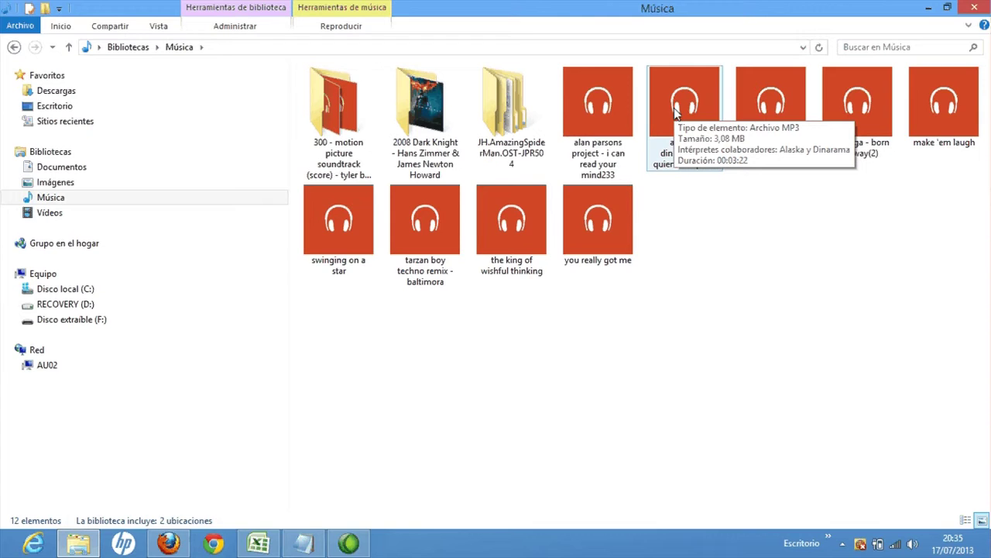
double_click(674, 109)
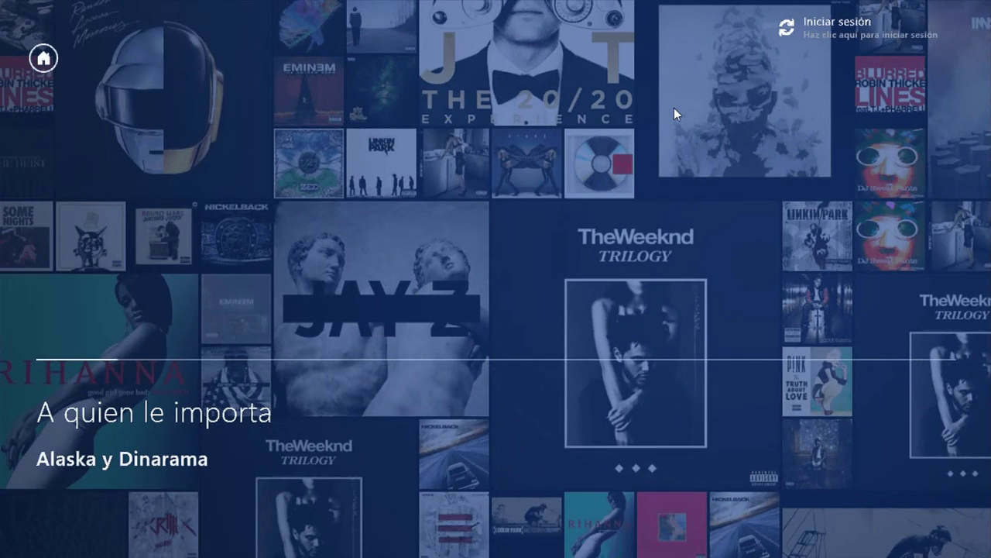
Step: Leave the now-playing view for the Música Xbox home screen and switch back to the Música library in File Explorer
mouse_move(525, 62)
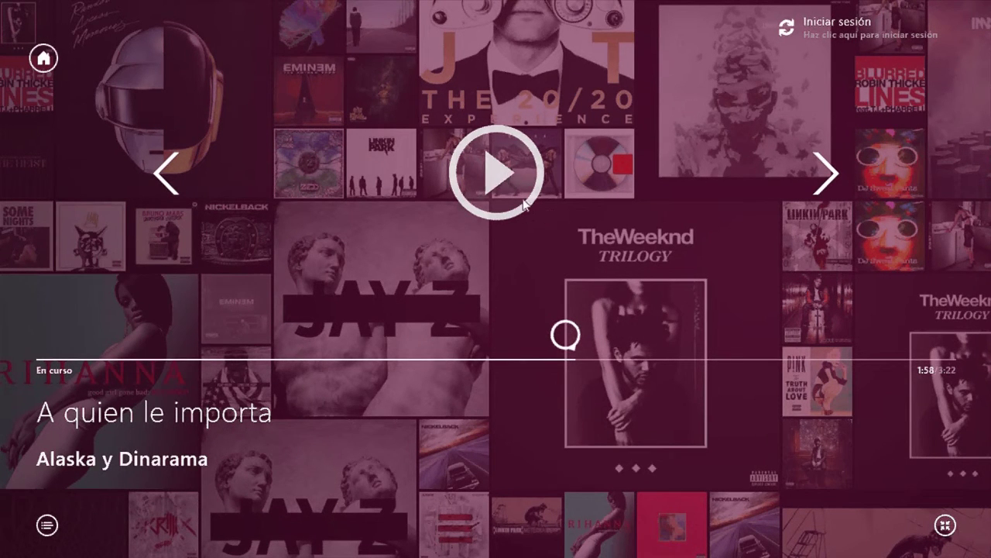
left_click(45, 60)
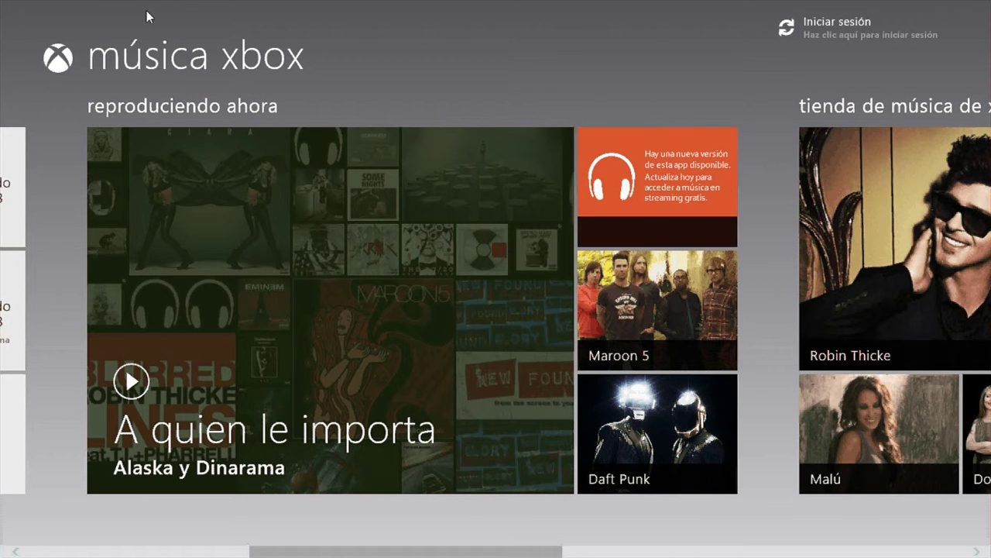
mouse_move(1, 6)
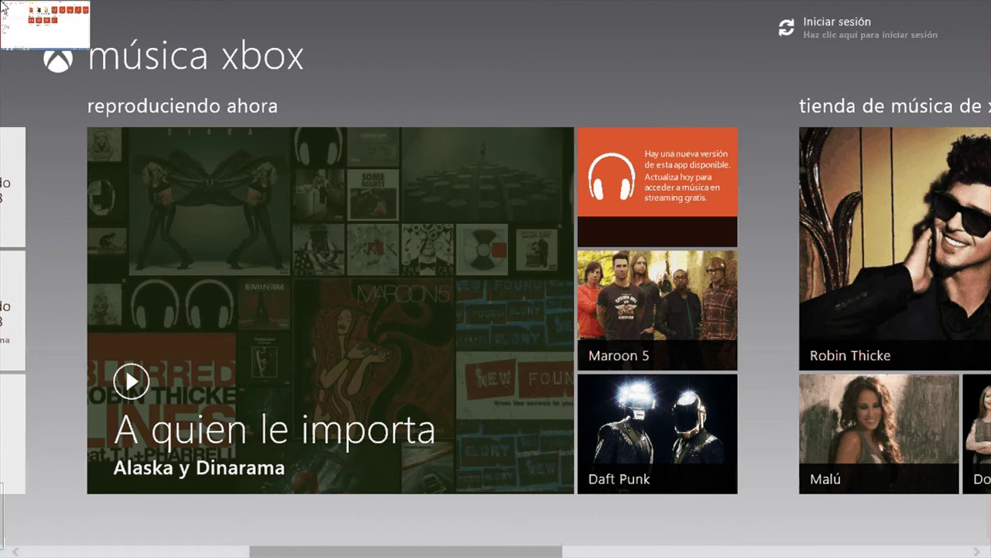
left_click(7, 11)
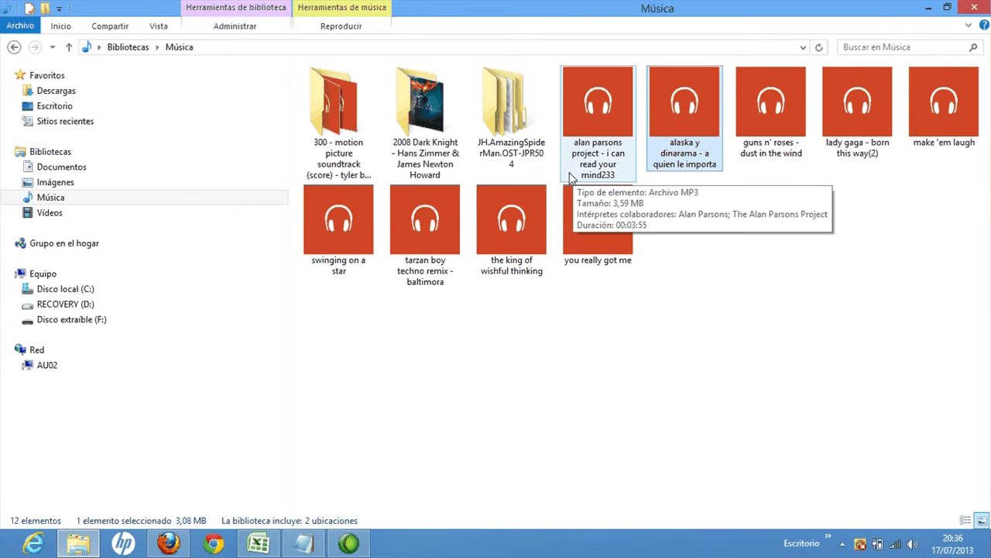
Step: Play the song "tarzan boy techno remix - baltimora" in Música Xbox and return to the Música library in File Explorer
key("alt+Tab")
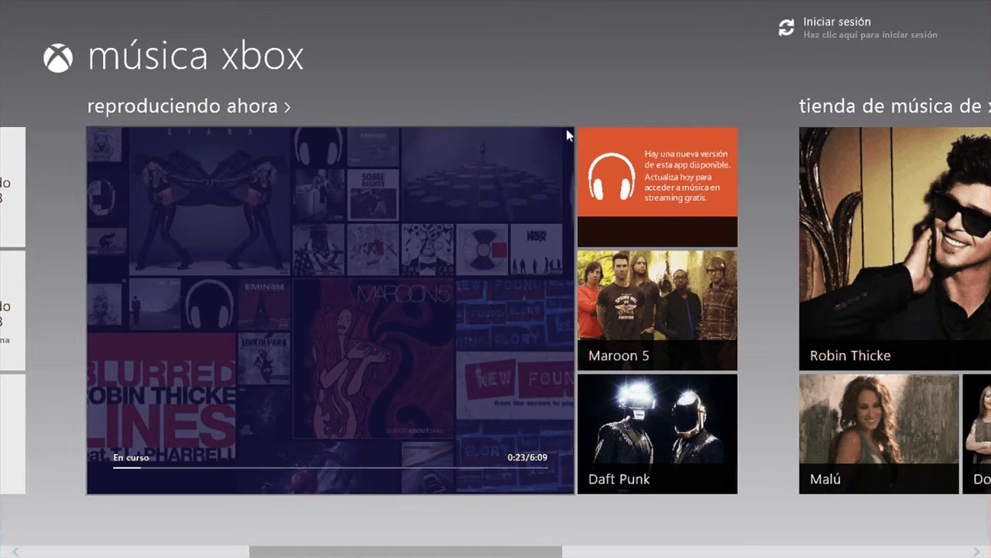
left_click(11, 12)
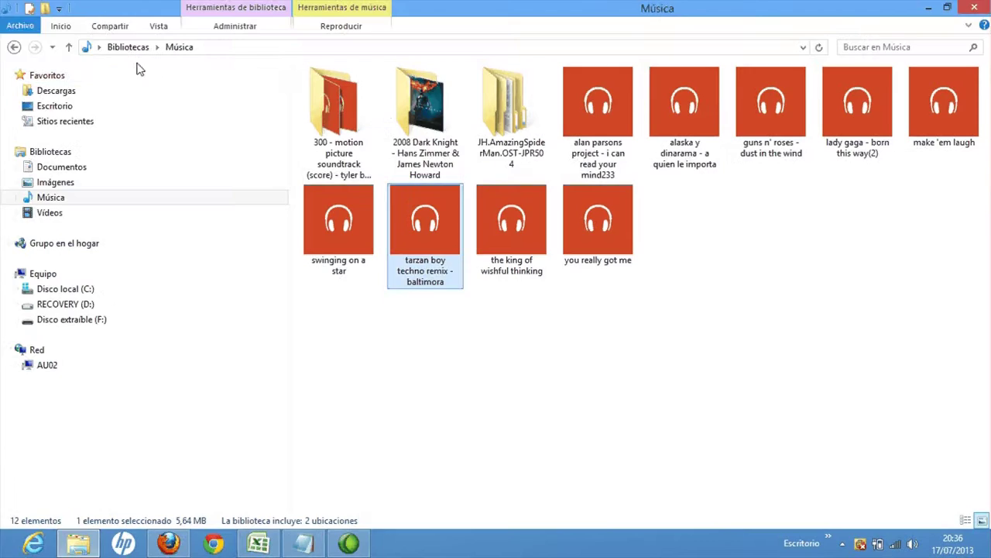